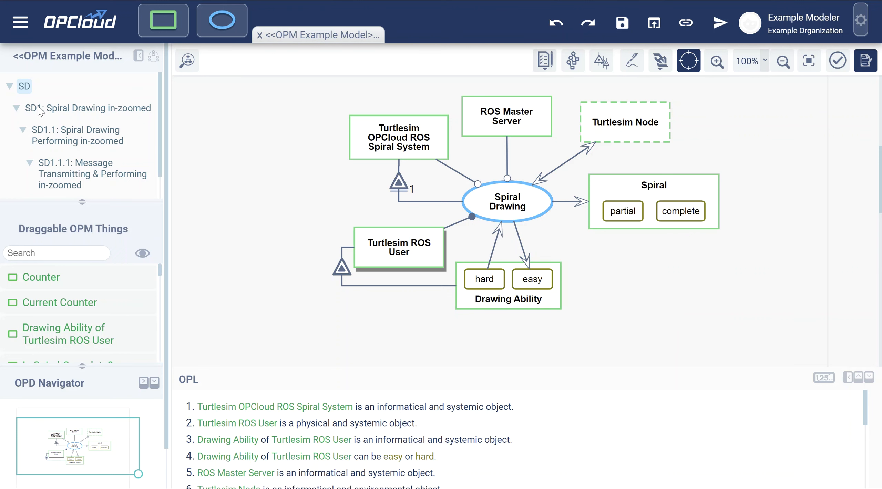
# Open the SD1 Spiral Drawing in-zoomed diagram and inspect the code behind the Spiral Depth Selecting process
pyautogui.click(51, 111)
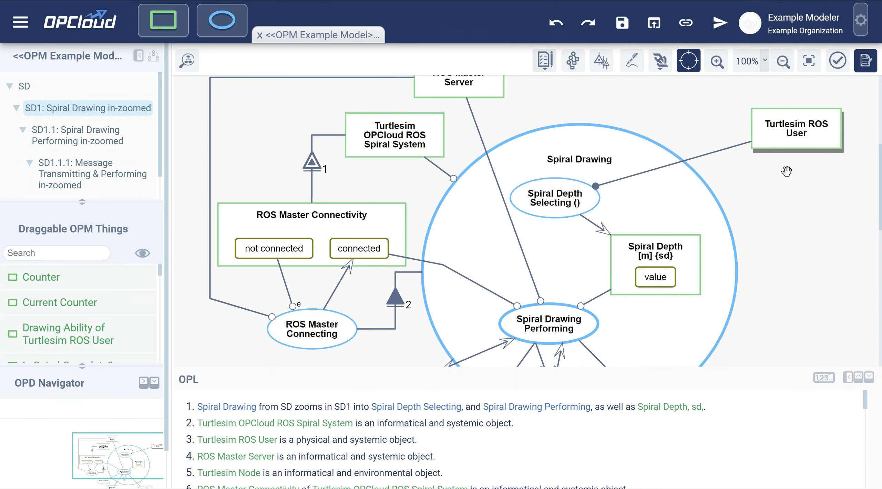
pyautogui.scroll(-2, 760, 202)
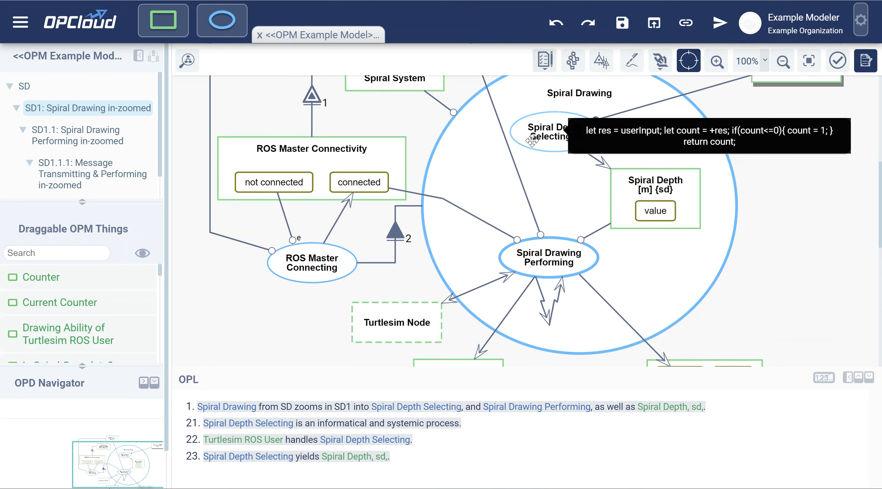
pyautogui.moveTo(562, 132)
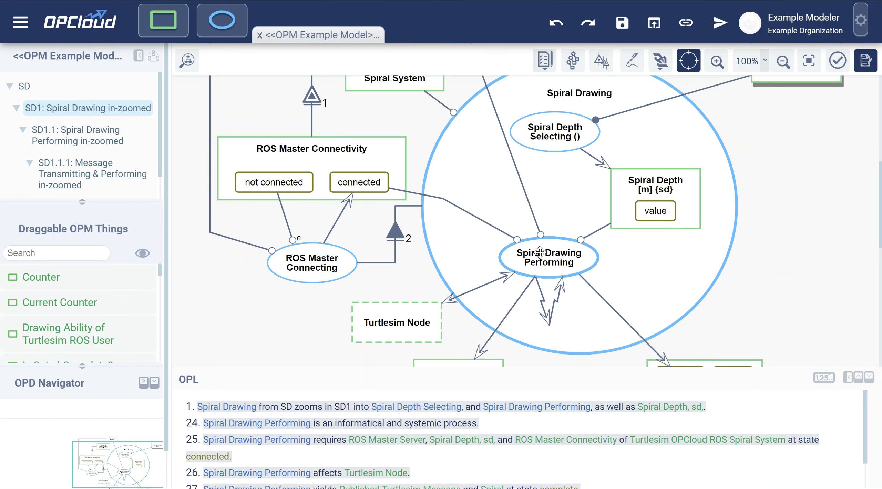
# Go down through SD1.1 to the SD1.1.1 Message Transmitting & Performing diagram and inspect its Message Creating, Message Publishing and Finishing processes
pyautogui.click(91, 140)
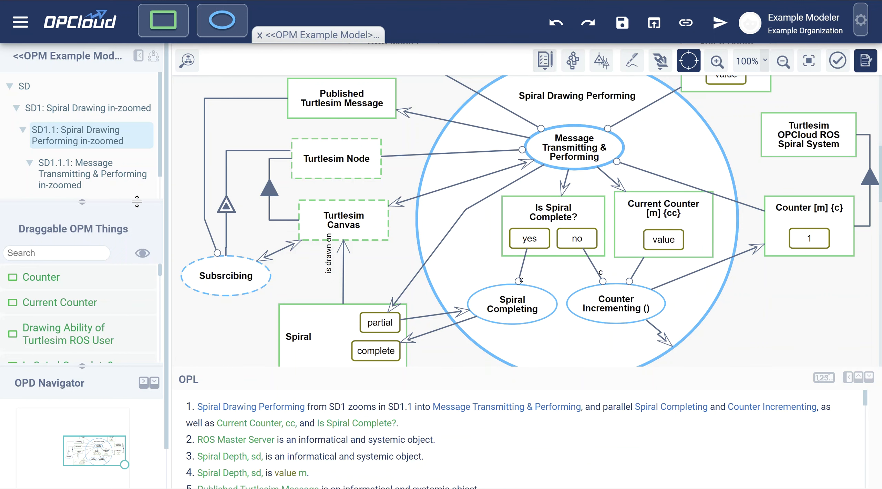
pyautogui.click(78, 174)
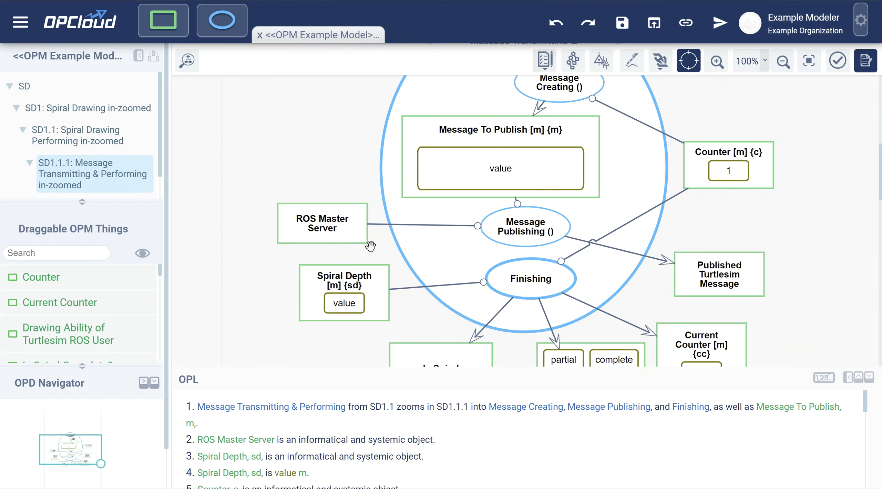
pyautogui.moveTo(551, 155)
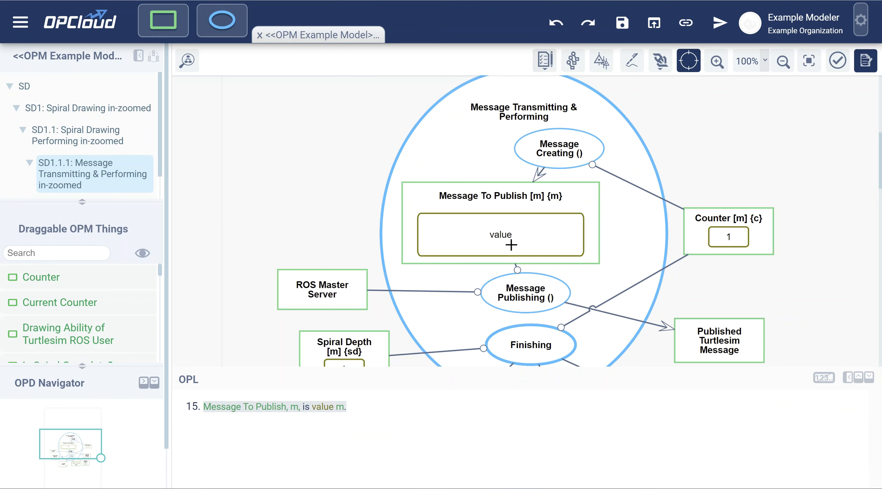
pyautogui.moveTo(518, 296)
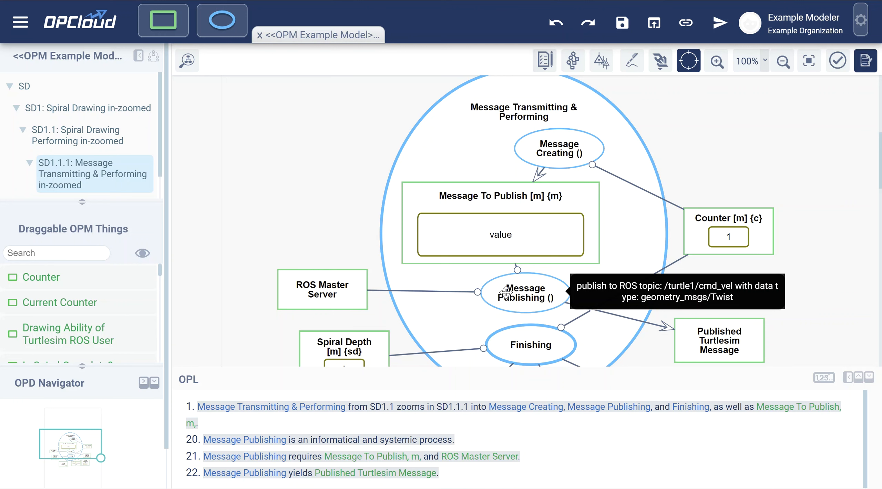
pyautogui.scroll(-2, 522, 297)
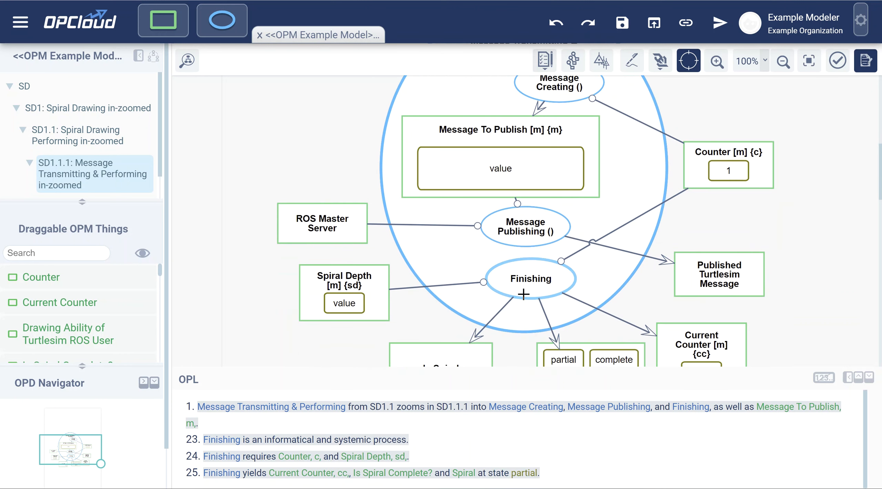
# Open the SD1.1.1.1 Finishing in-zoomed diagram and inspect the Counter Returning and Completion Deciding functions
pyautogui.scroll(-1, 94, 168)
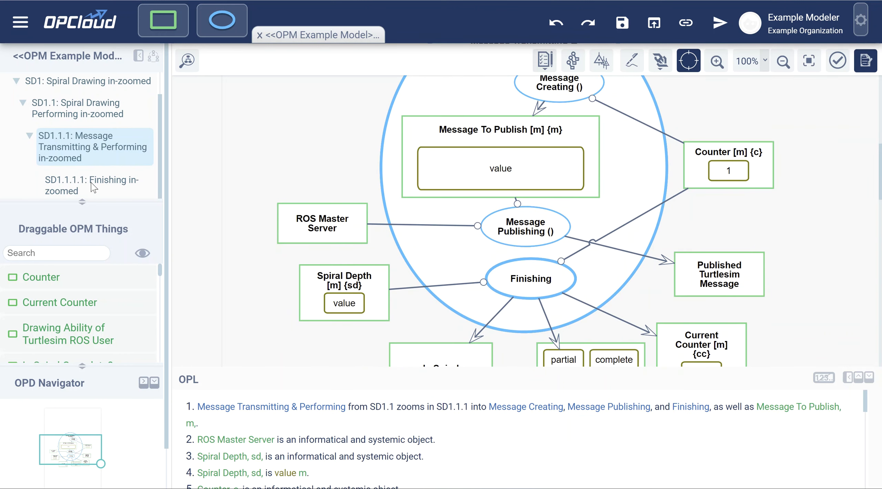
pyautogui.click(91, 185)
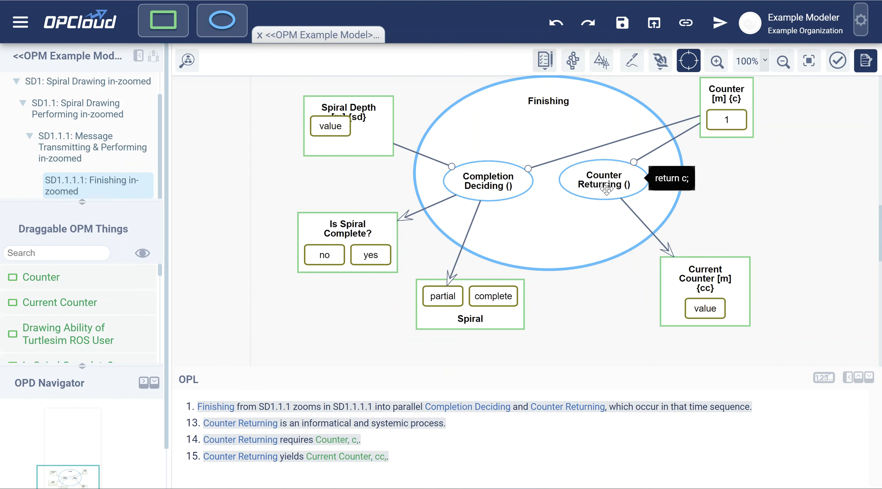
pyautogui.moveTo(486, 183)
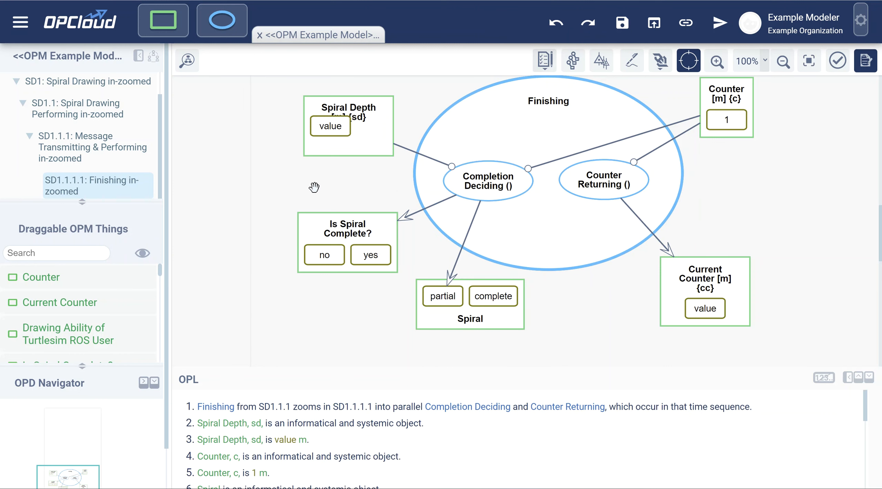
# Return to the SD1.1.1 diagram and open the function code of the Message Creating process in the editor
pyautogui.scroll(1, 95, 169)
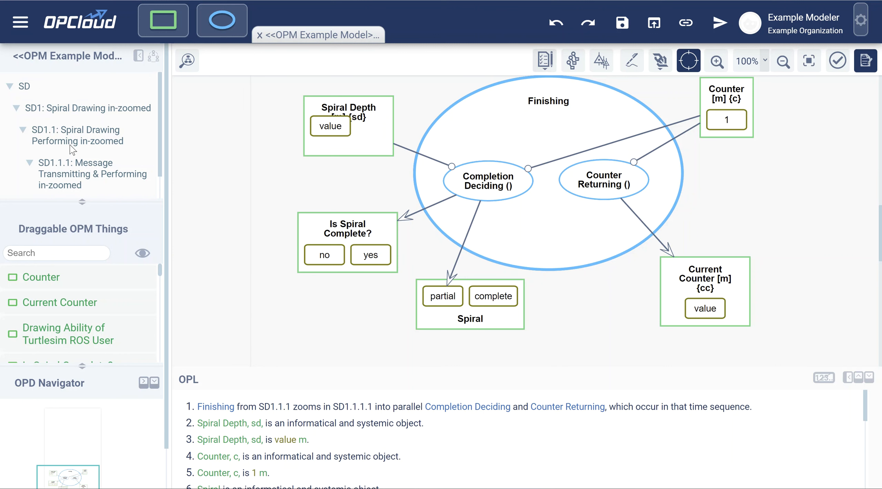
pyautogui.click(75, 171)
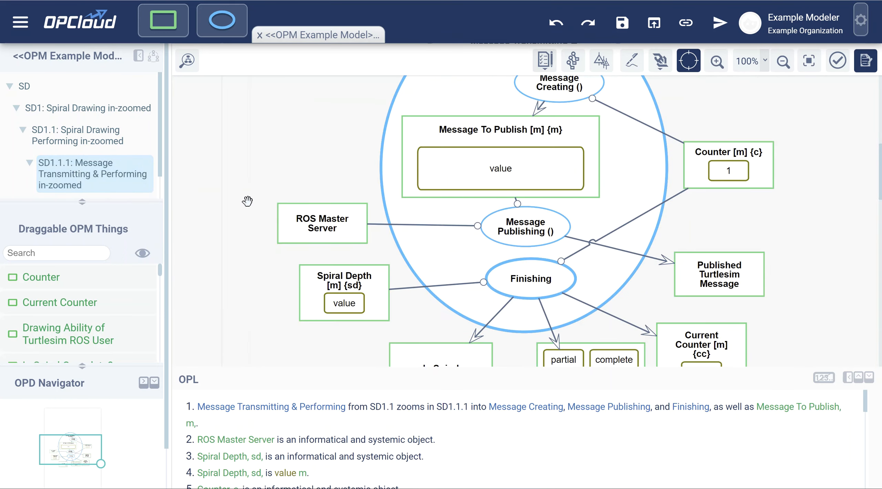
pyautogui.scroll(2, 247, 201)
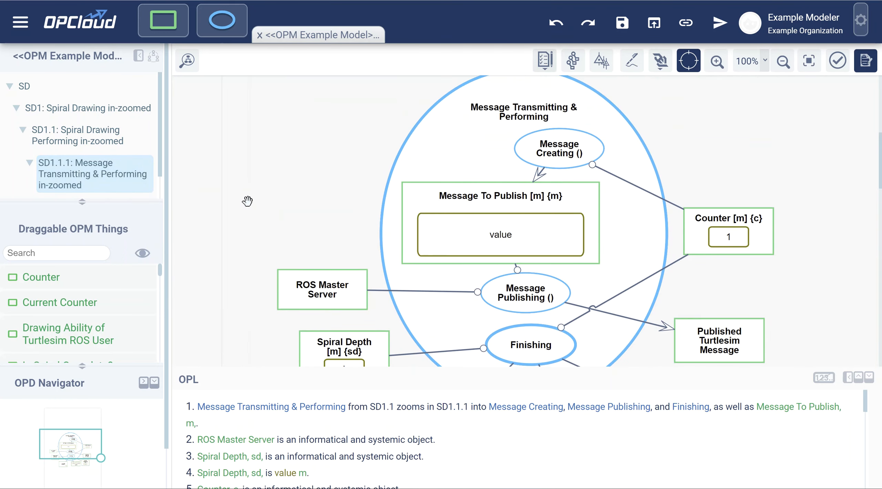
pyautogui.click(566, 152)
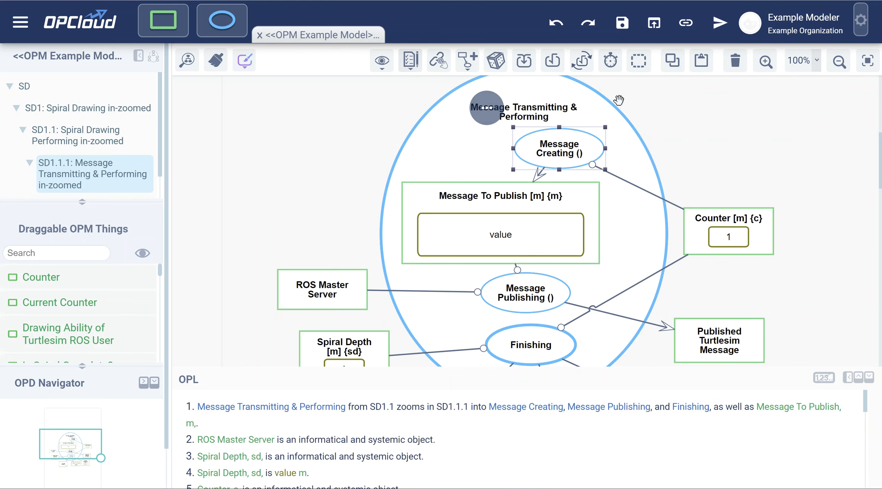
pyautogui.click(583, 71)
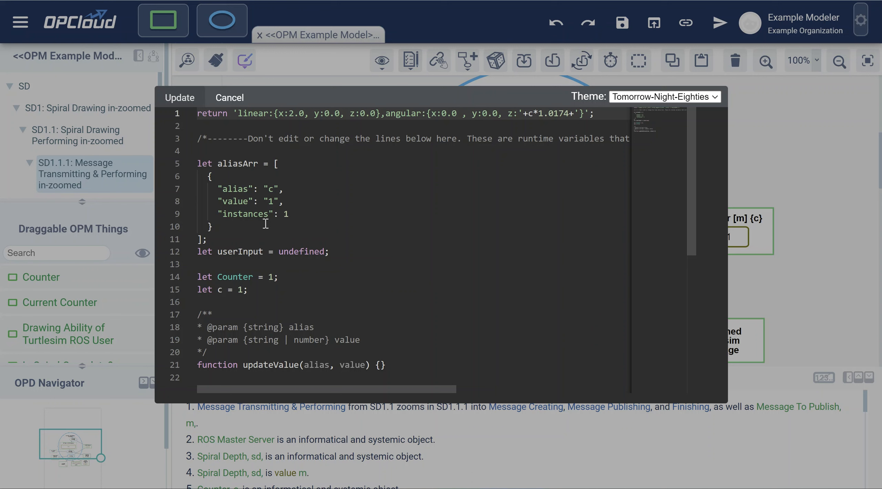
# Examine the returned linear and angular message string and its c*1.0174 term, and close the code editor without updating
pyautogui.scroll(-2, 265, 222)
pyautogui.scroll(2, 266, 222)
pyautogui.click(253, 119)
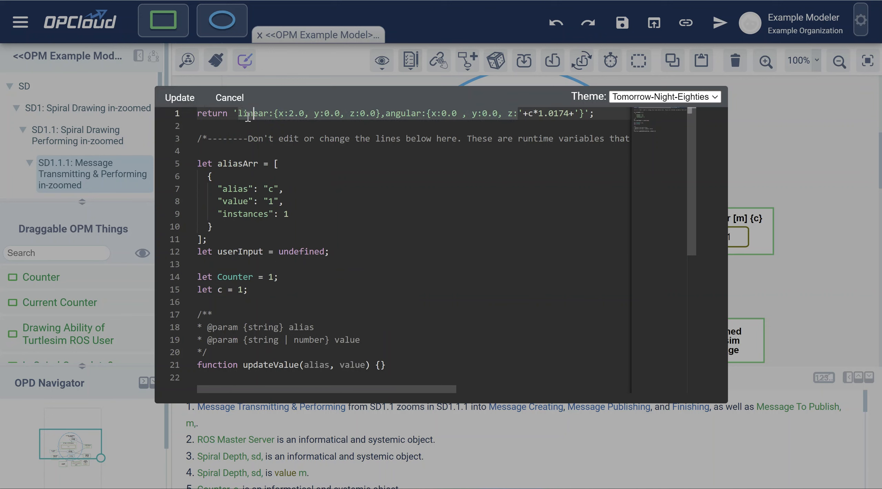
pyautogui.moveTo(239, 116); pyautogui.dragTo(585, 118)
pyautogui.click(545, 118)
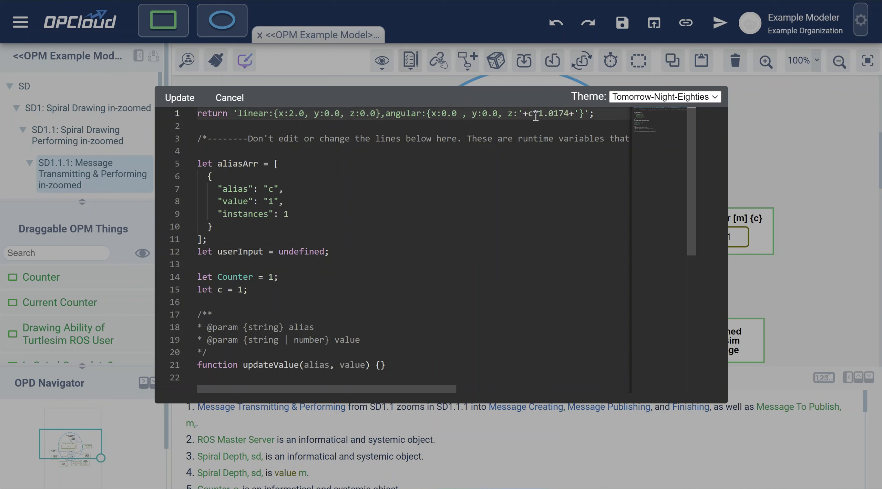
pyautogui.moveTo(538, 116); pyautogui.dragTo(570, 114)
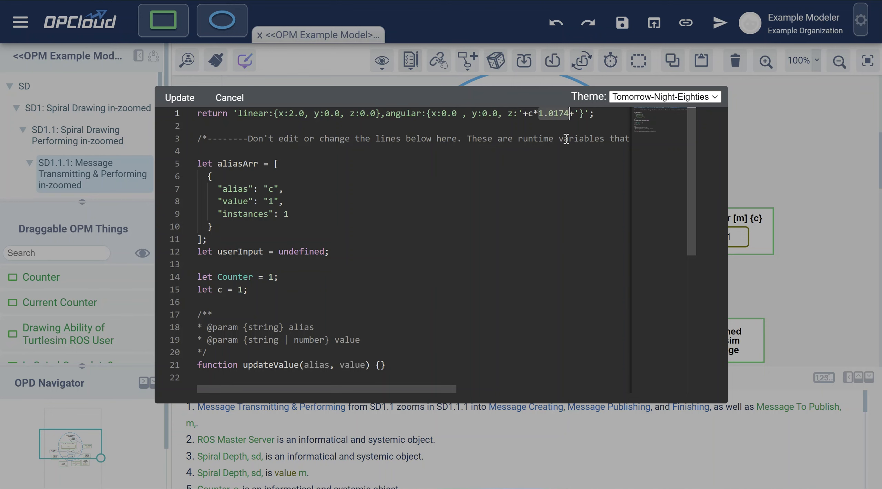
pyautogui.click(231, 100)
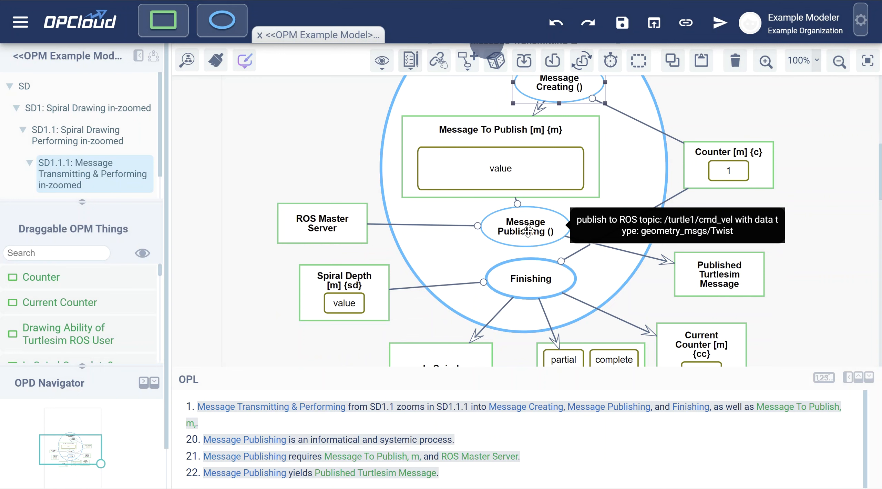
# Open the ROS function settings of the Message Publishing process
pyautogui.click(529, 233)
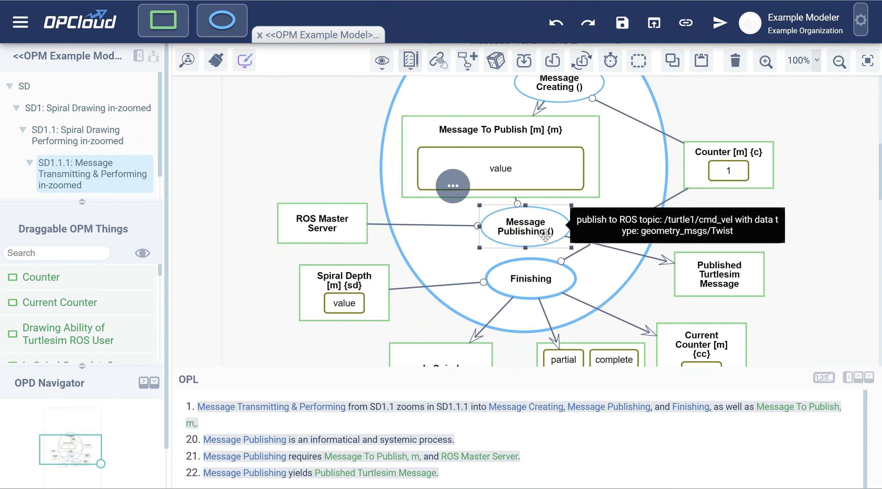
pyautogui.click(553, 62)
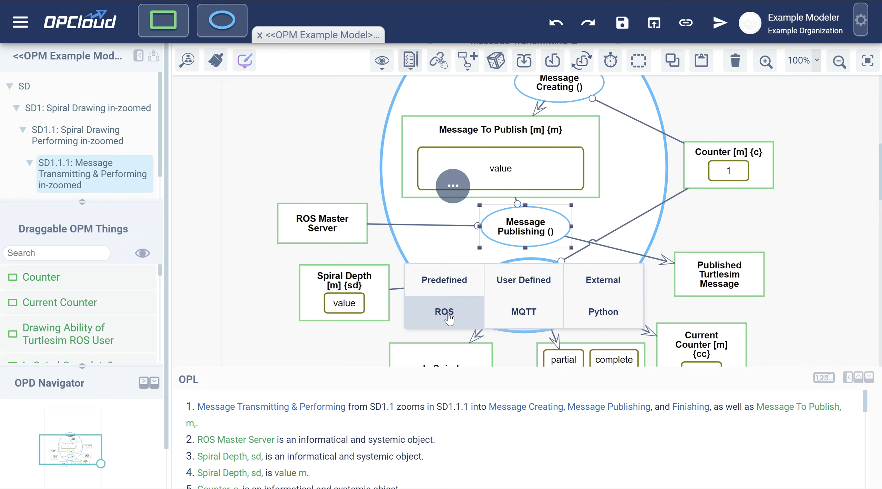
pyautogui.click(444, 312)
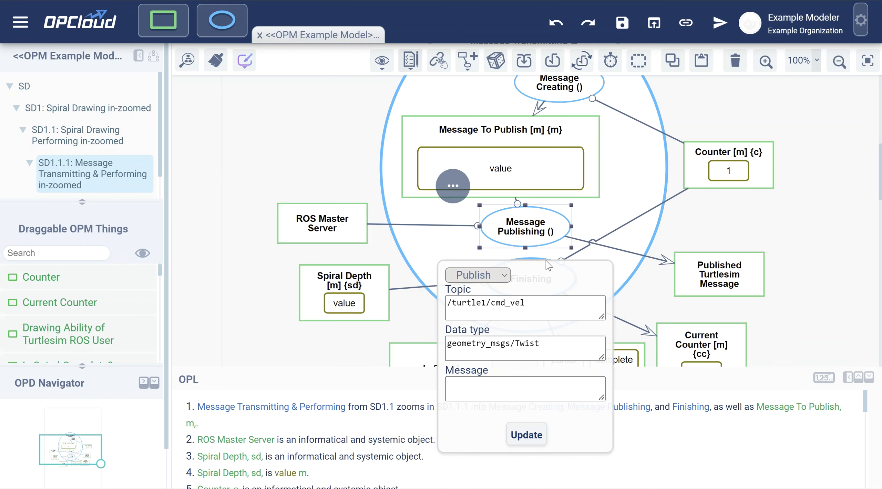
# Look through the available ROS function types, including ROS Script, and return to Publish
pyautogui.click(495, 276)
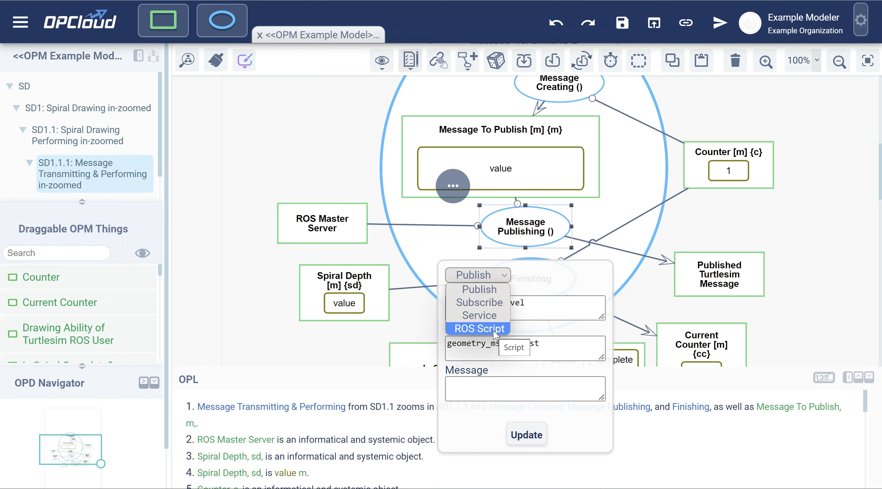
pyautogui.click(494, 330)
pyautogui.click(492, 275)
pyautogui.click(492, 275)
pyautogui.click(486, 292)
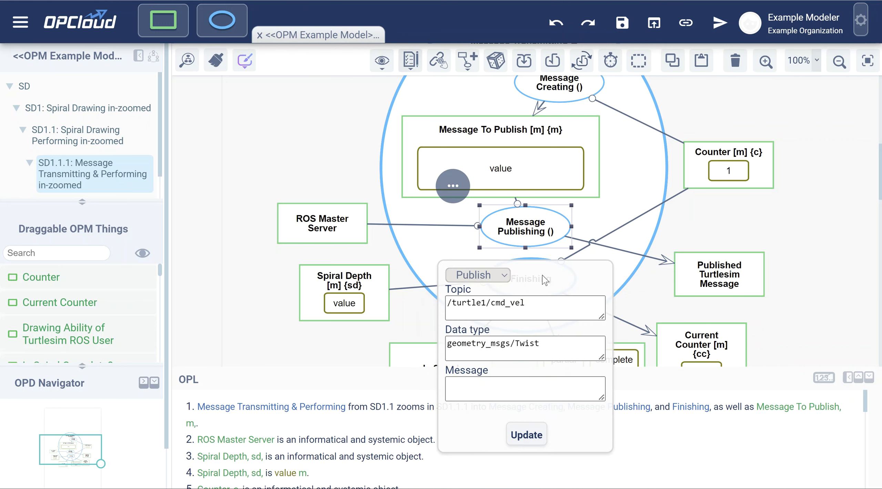
# Examine the topic and data type of Message Publishing's Publish function, and close the ROS settings without updating
pyautogui.click(474, 302)
pyautogui.click(486, 345)
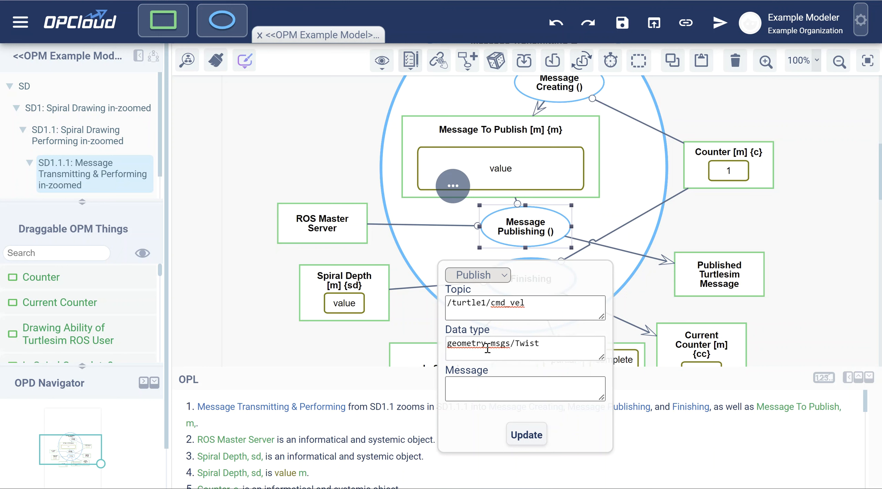
pyautogui.moveTo(487, 381)
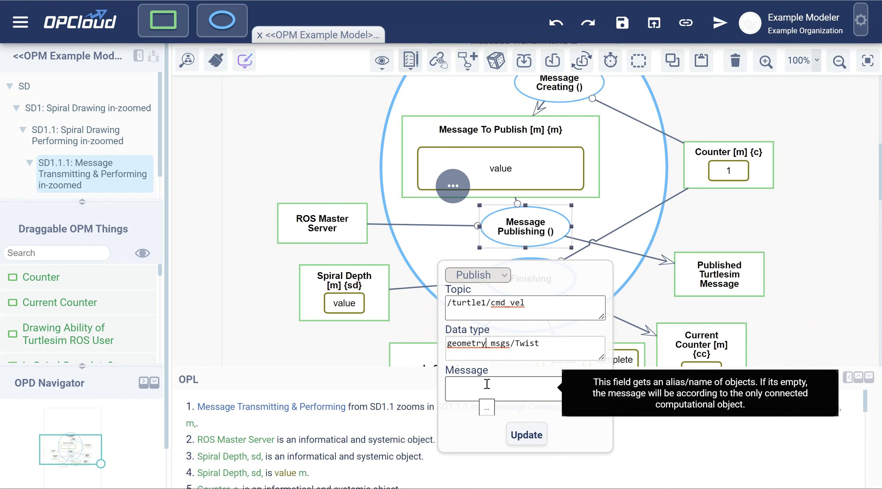
pyautogui.click(476, 305)
pyautogui.moveTo(486, 303); pyautogui.dragTo(450, 304)
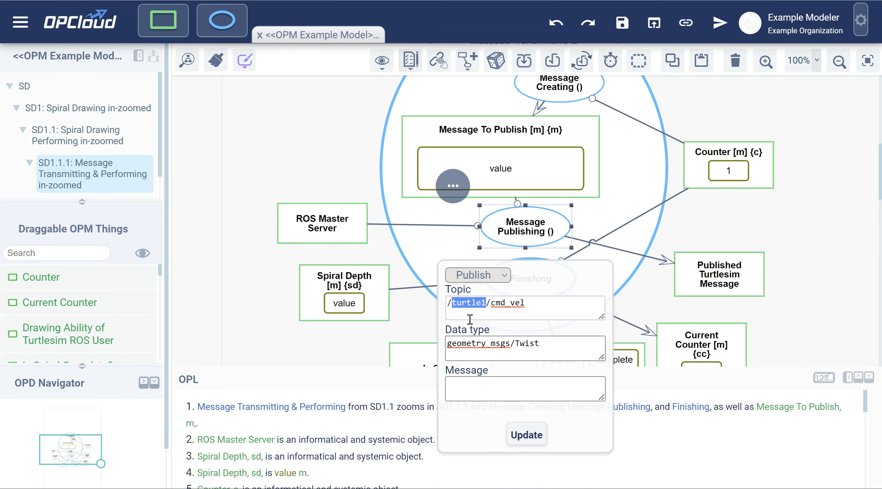
pyautogui.click(473, 306)
pyautogui.moveTo(454, 305); pyautogui.dragTo(486, 305)
pyautogui.click(484, 304)
pyautogui.doubleClick(488, 303)
pyautogui.moveTo(491, 304); pyautogui.dragTo(452, 306)
pyautogui.click(457, 306)
pyautogui.moveTo(458, 307); pyautogui.dragTo(480, 307)
pyautogui.click(505, 307)
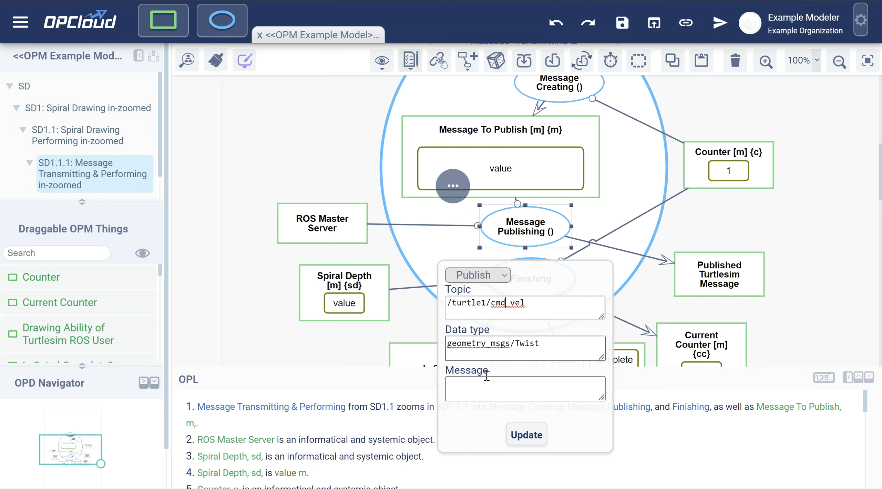
pyautogui.click(462, 345)
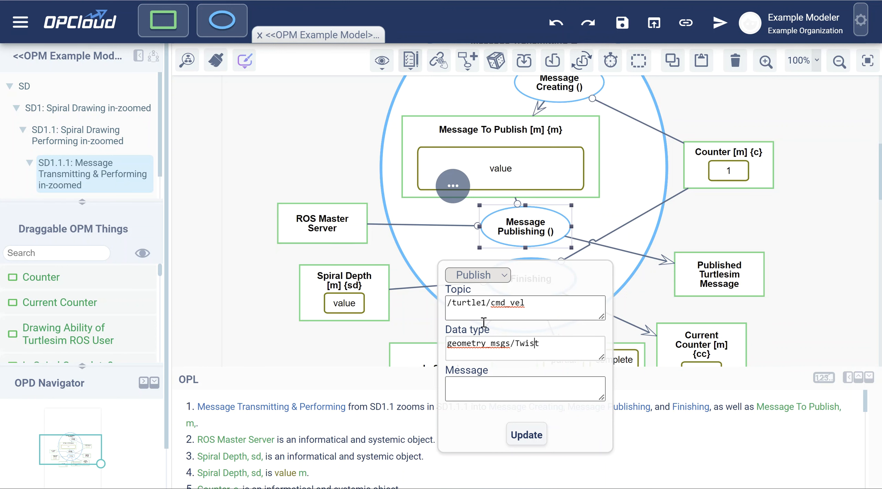
pyautogui.click(501, 275)
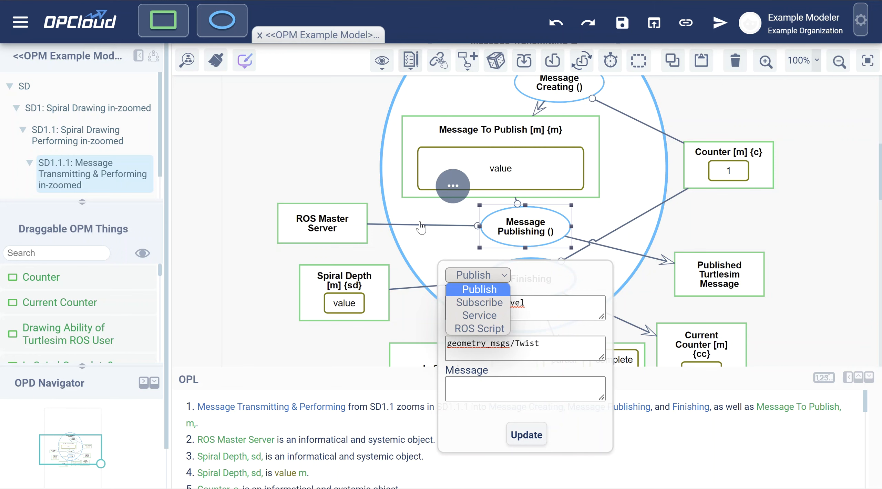
pyautogui.click(329, 174)
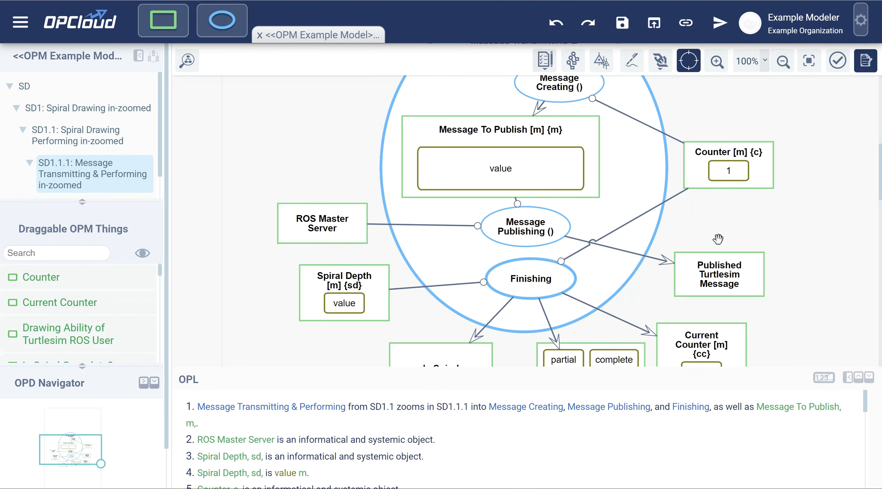
# Open the OPCloud Settings in the user management area and go to the external connections section
pyautogui.scroll(2, 784, 243)
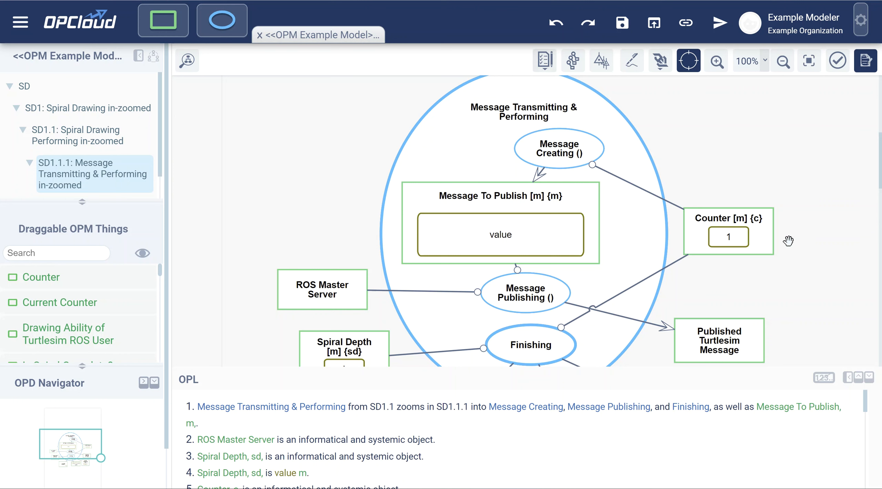
pyautogui.click(861, 22)
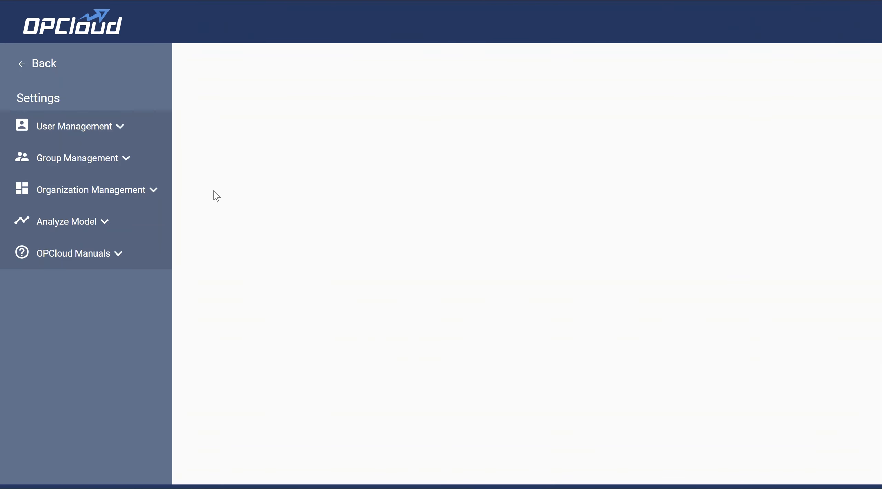
pyautogui.click(92, 128)
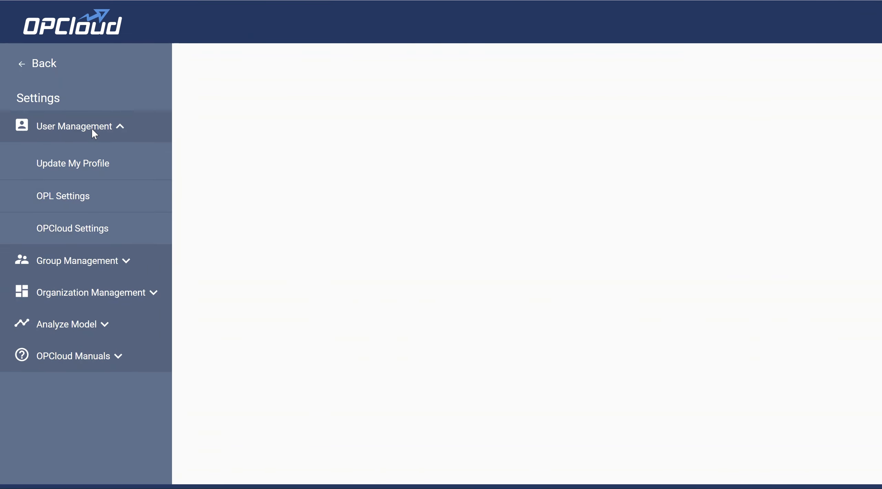
pyautogui.click(68, 241)
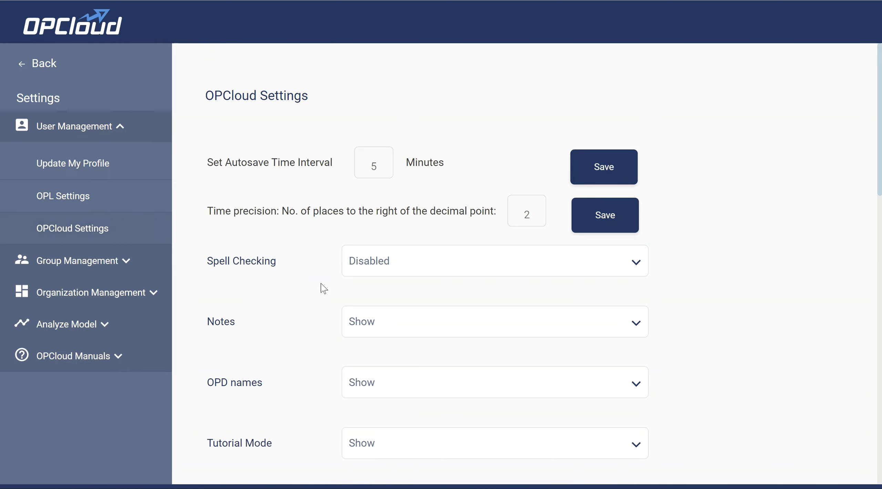
pyautogui.scroll(-10, 279, 339)
pyautogui.scroll(-6, 277, 339)
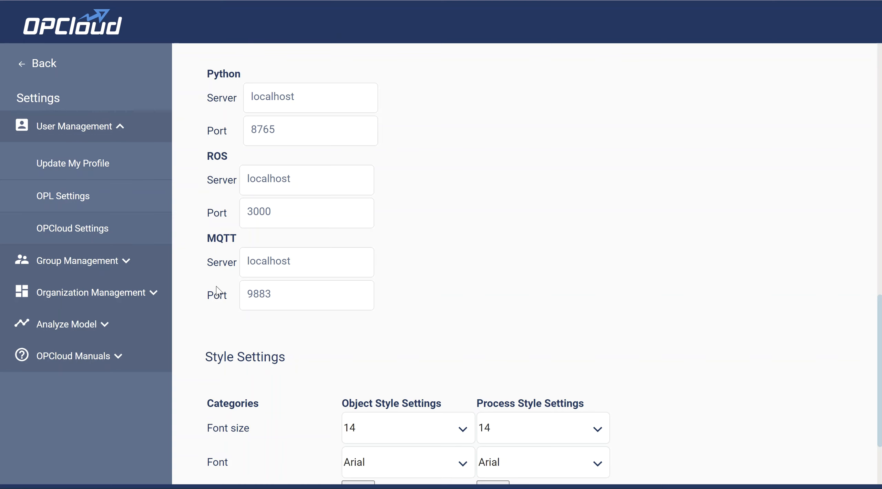
# Examine the ROS server and port fields in the External Connections Settings without changing them
pyautogui.click(273, 180)
pyautogui.click(272, 222)
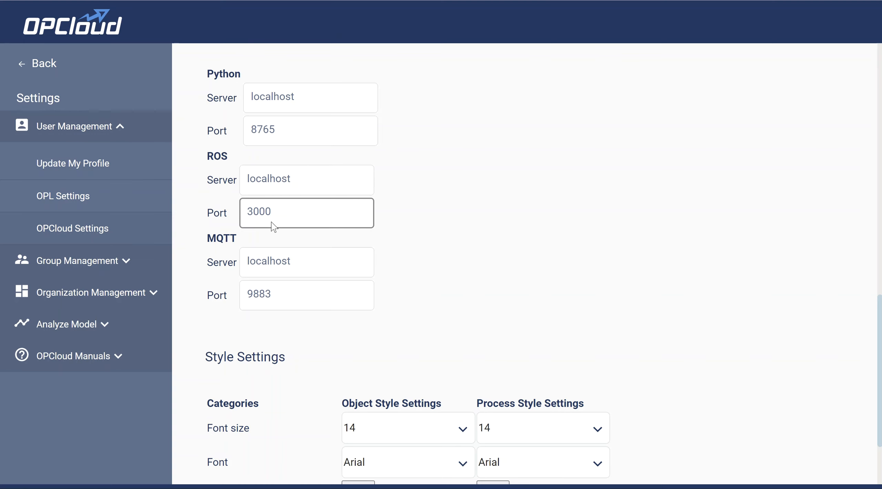
pyautogui.click(276, 190)
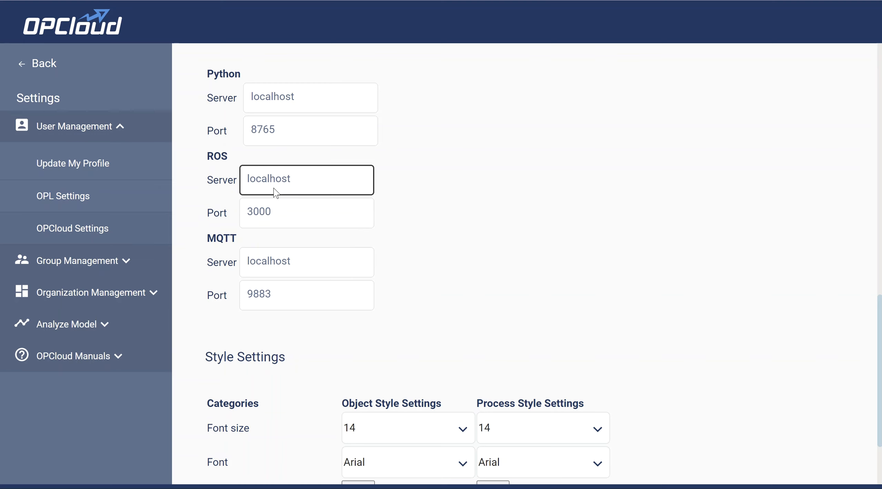
pyautogui.click(269, 206)
pyautogui.click(272, 189)
pyautogui.click(265, 210)
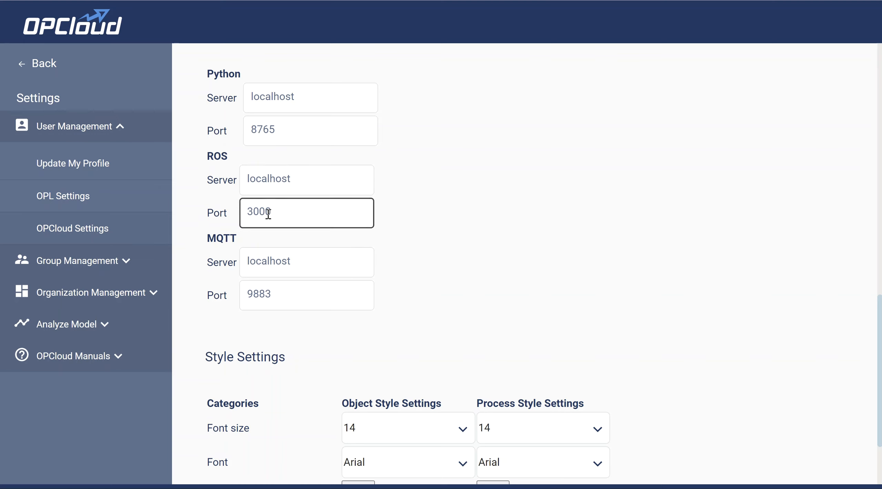
pyautogui.click(191, 199)
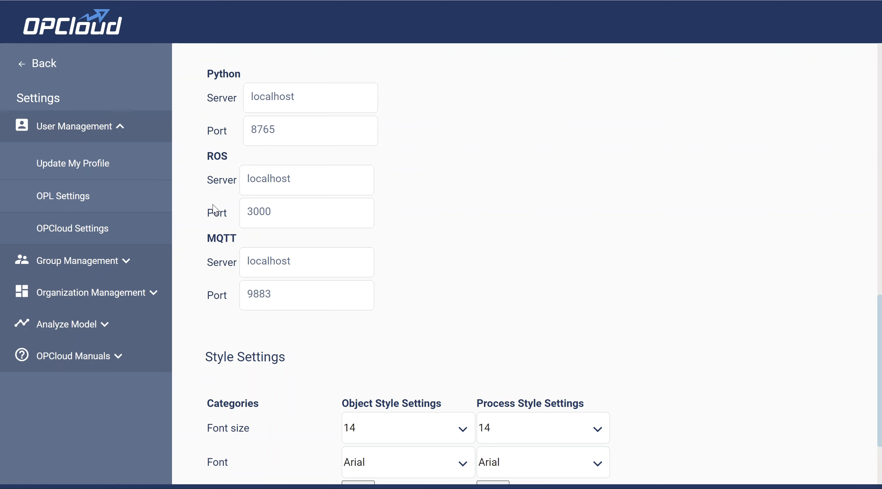
pyautogui.scroll(2, 212, 206)
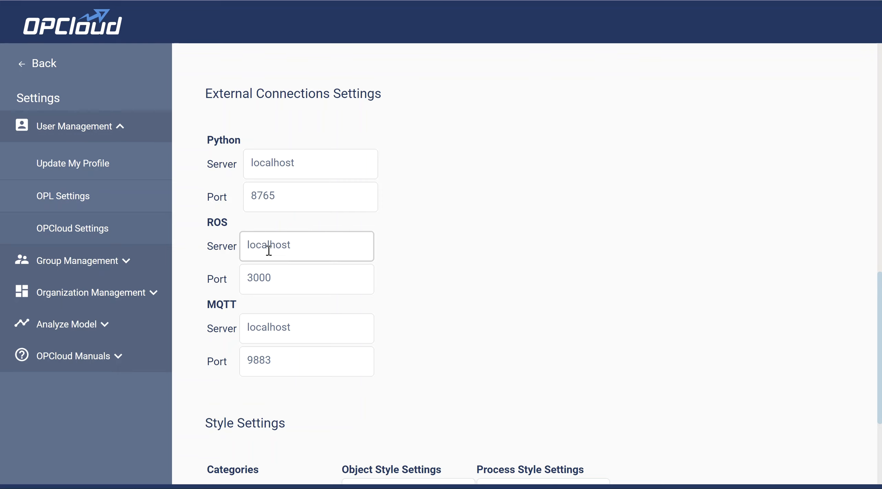
# Return to the model and look at the available Python, MQTT and ROS connection options
pyautogui.click(27, 63)
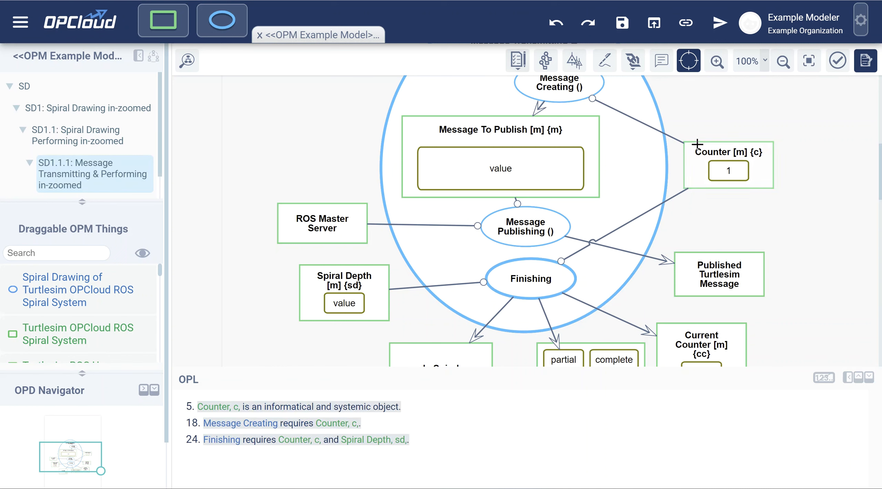
pyautogui.click(635, 65)
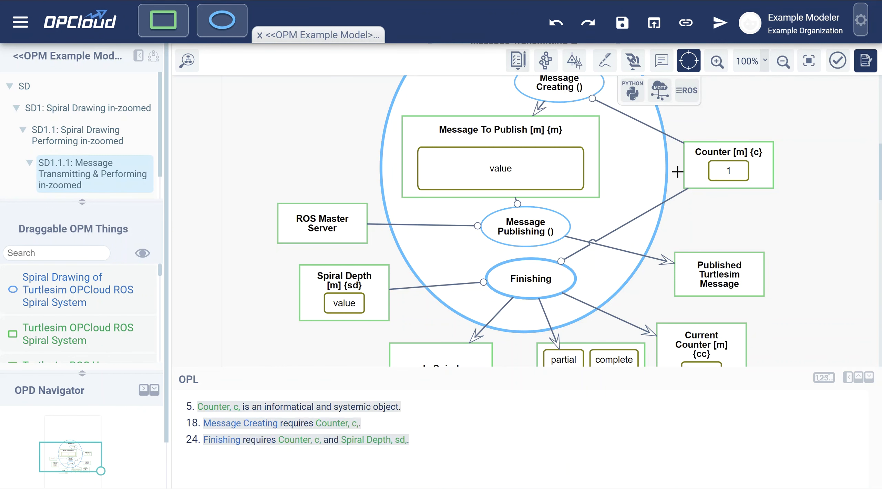
pyautogui.click(634, 65)
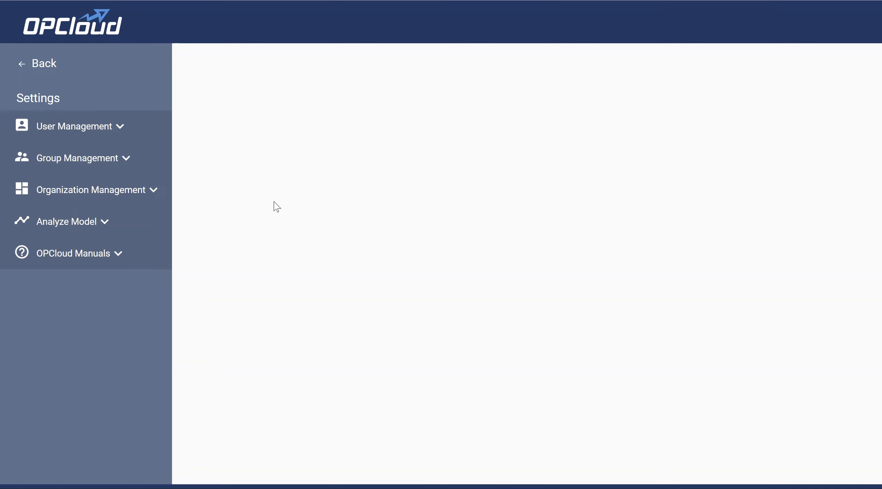
# Examine the downloadable manuals and server examples in the OPCloud Guides, and return to the model
pyautogui.click(81, 253)
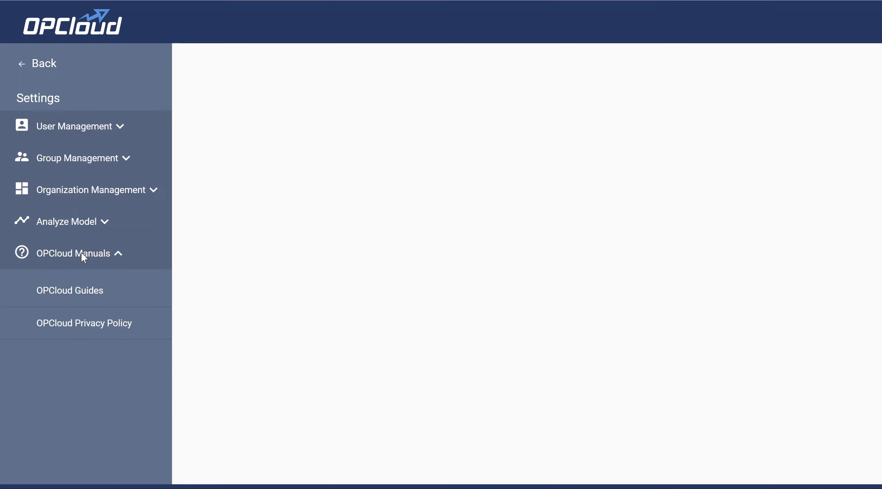
pyautogui.click(71, 291)
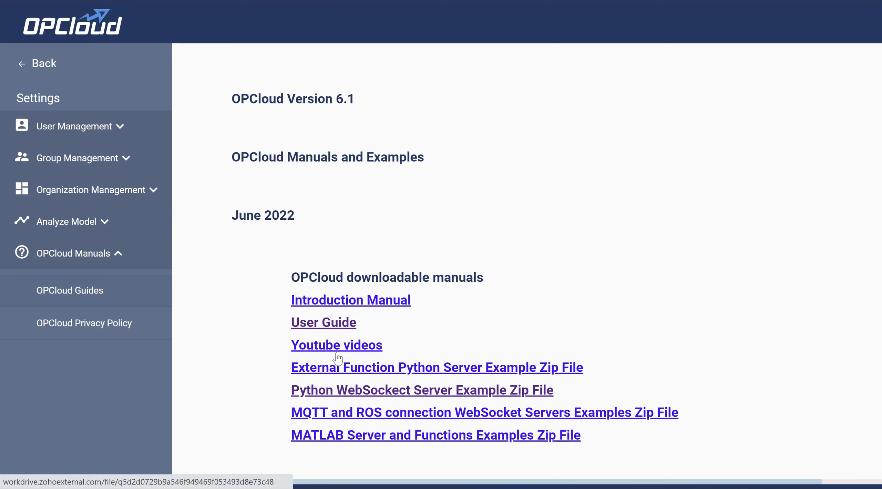
pyautogui.click(111, 255)
pyautogui.click(47, 64)
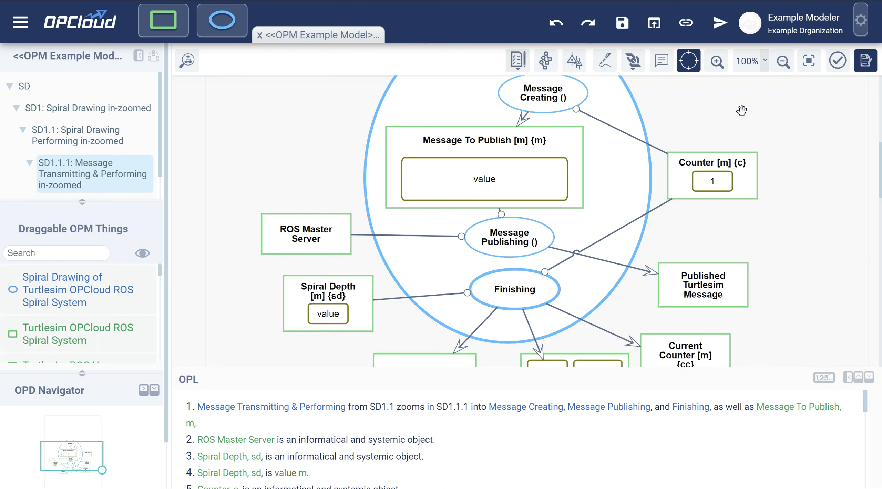
# Activate the ROS connection and put the top-level SD diagram into execution mode
pyautogui.click(634, 64)
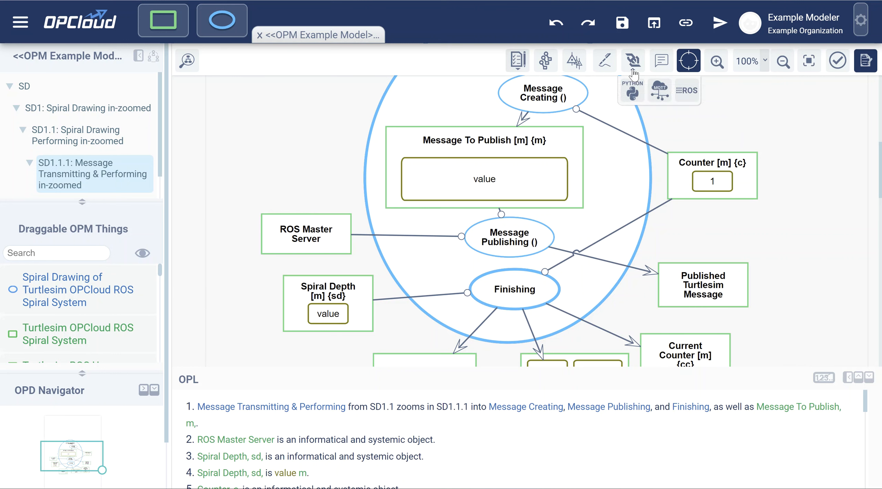
pyautogui.click(692, 97)
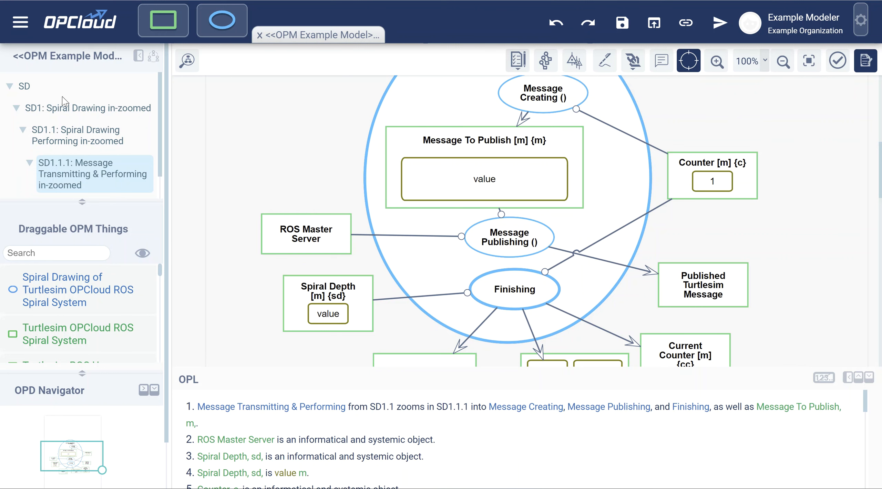
pyautogui.click(25, 86)
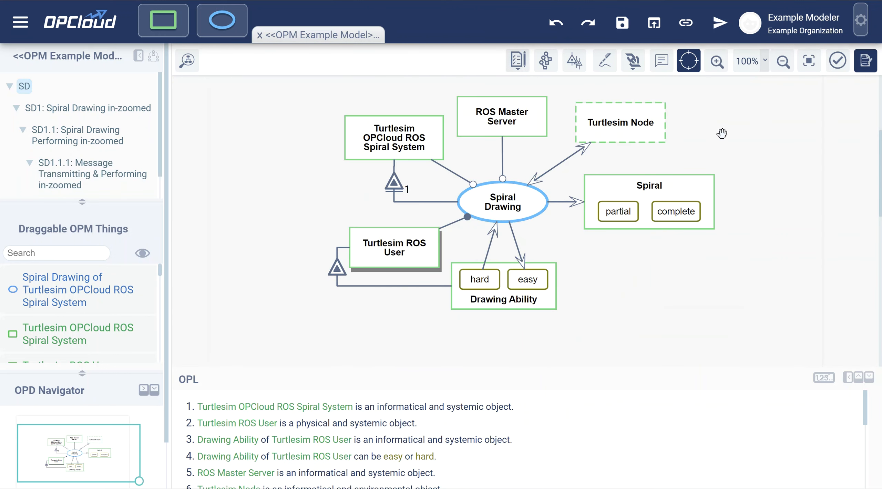
pyautogui.click(719, 25)
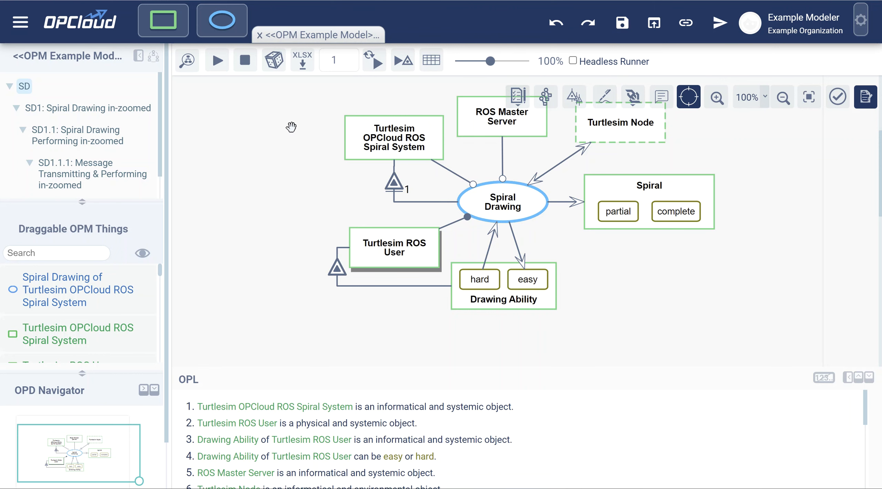
# Look through the Simulated Elements list and close it without selecting any element
pyautogui.click(273, 60)
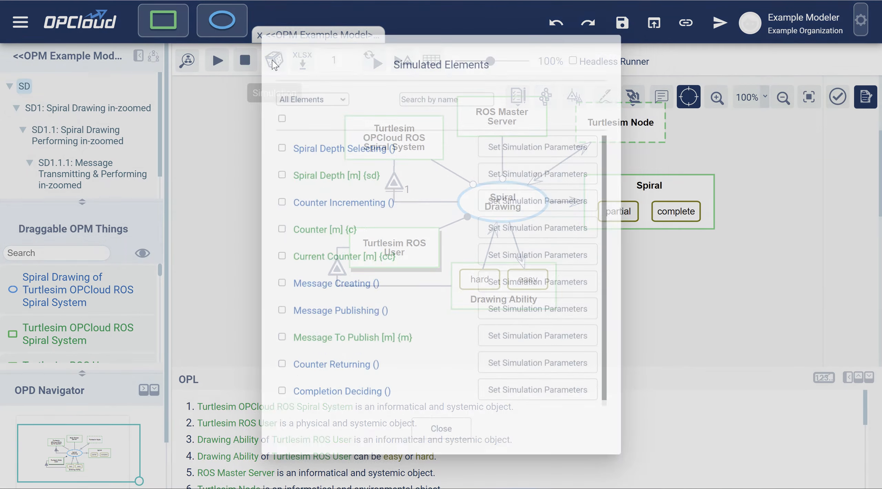
pyautogui.scroll(-1, 364, 237)
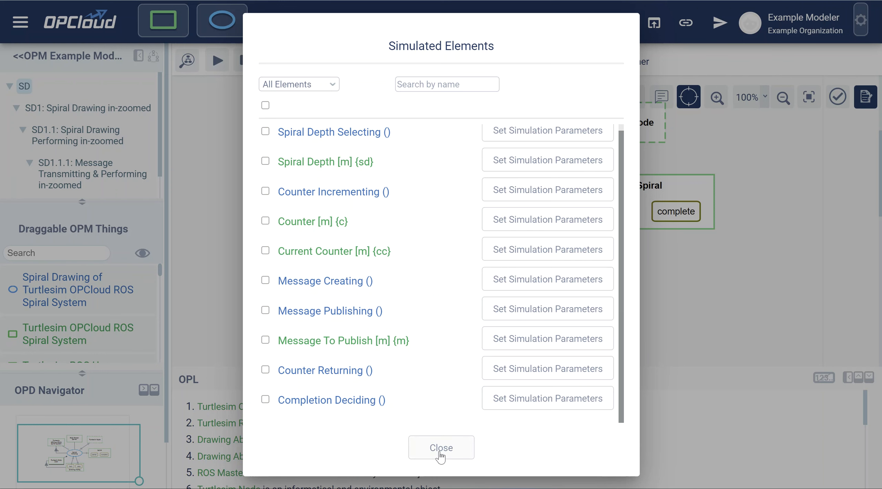
pyautogui.click(441, 448)
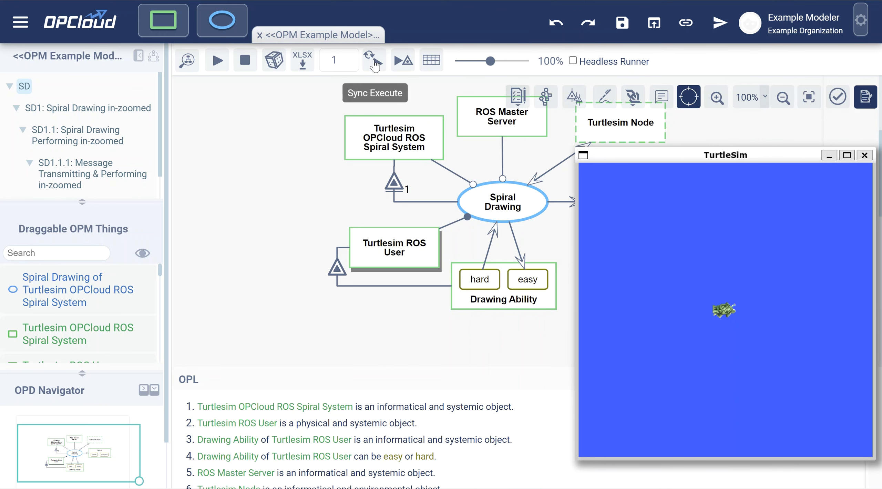
# Minimize the TurtleSim window and run a synchronous execution of the model with a spiral depth of 4
pyautogui.click(829, 155)
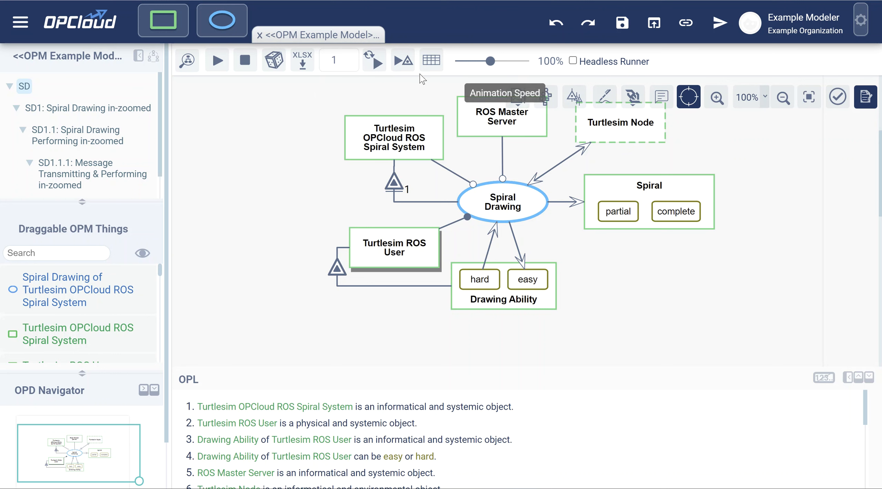
pyautogui.click(376, 66)
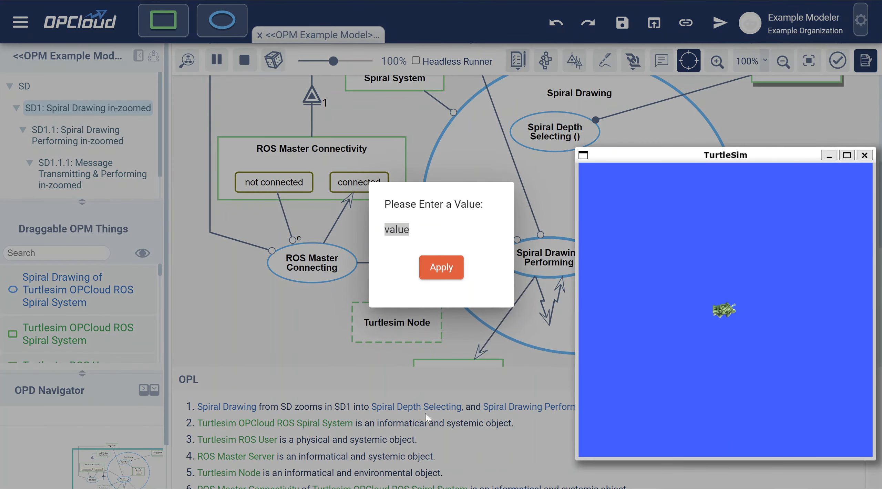
pyautogui.click(412, 231)
pyautogui.write('4')
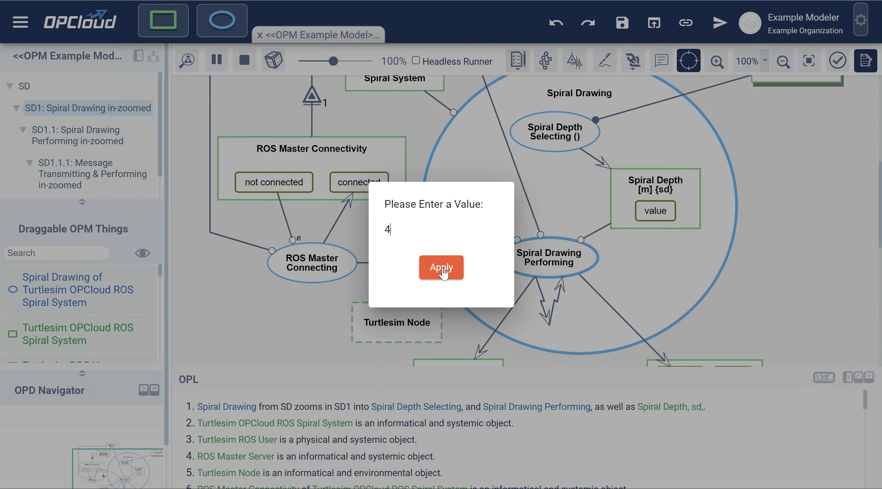
pyautogui.click(442, 267)
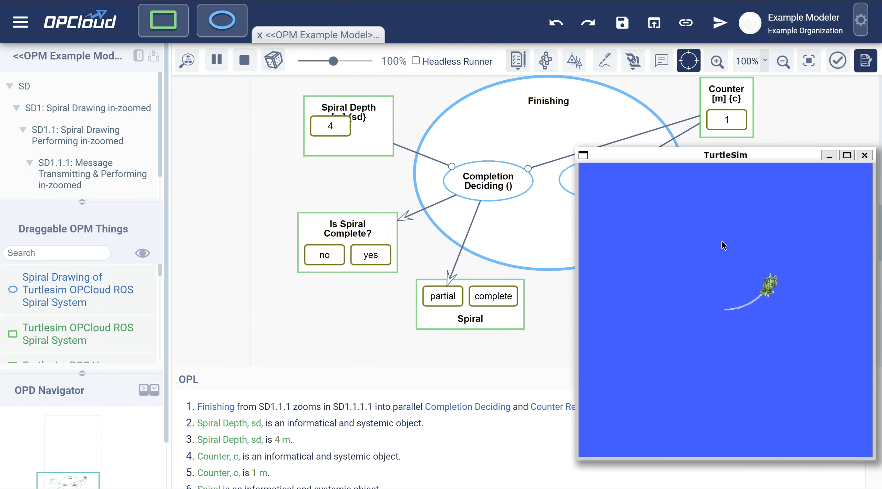
# Move the TurtleSim window away from the diagram during the run, and examine the Spiral and Drawing Ability states in SD
pyautogui.moveTo(782, 162); pyautogui.dragTo(213, 182)
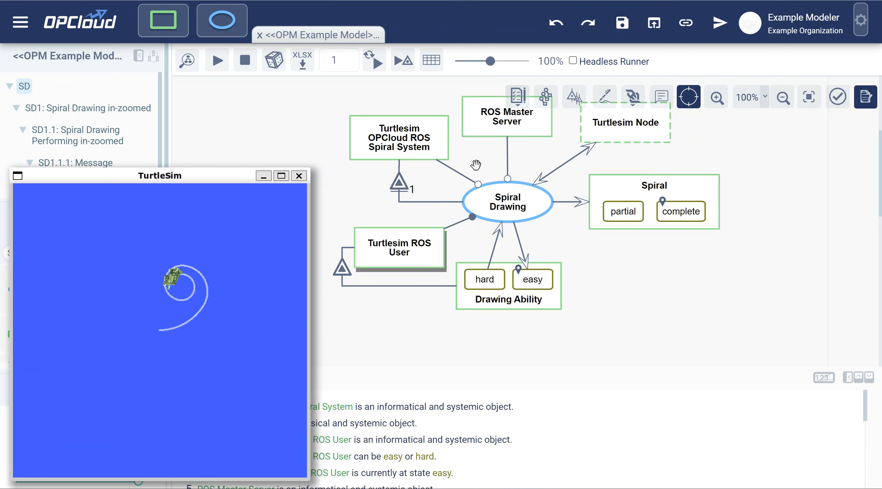
pyautogui.click(309, 135)
pyautogui.scroll(1, 367, 206)
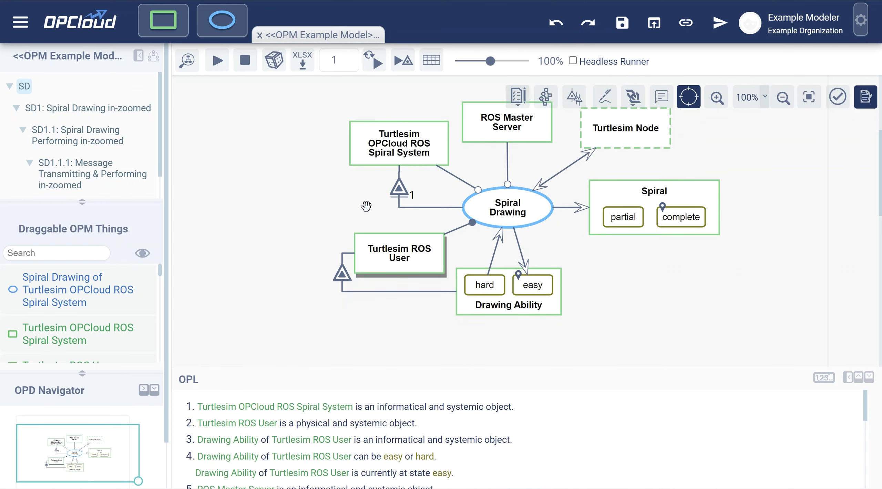
pyautogui.scroll(-1, 365, 209)
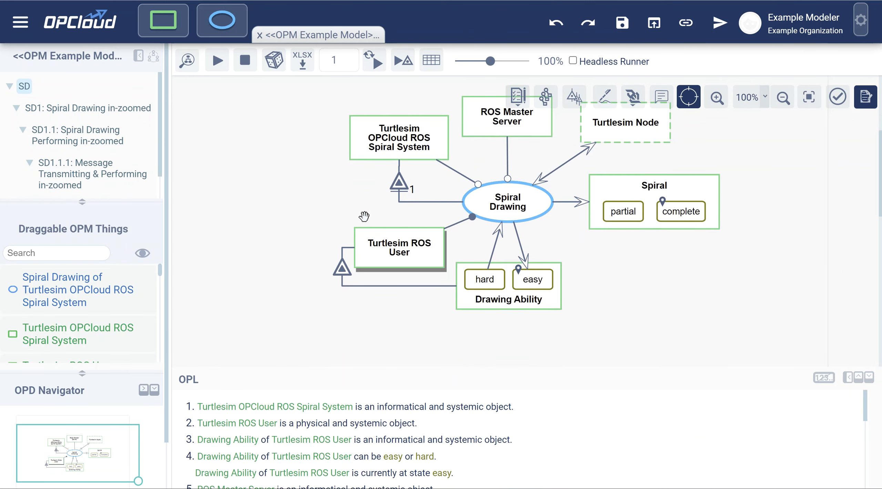